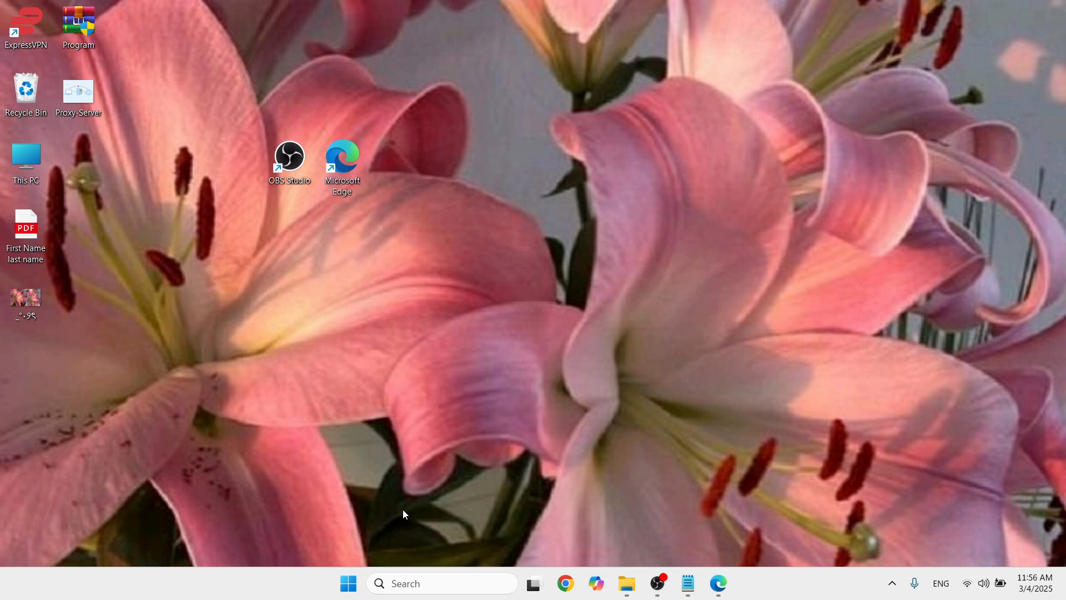
- Launch the Registry Editor by running regedit, and collapse the HKEY_LOCAL_MACHINE branch so only the root hives are listed
right_click(359, 585)
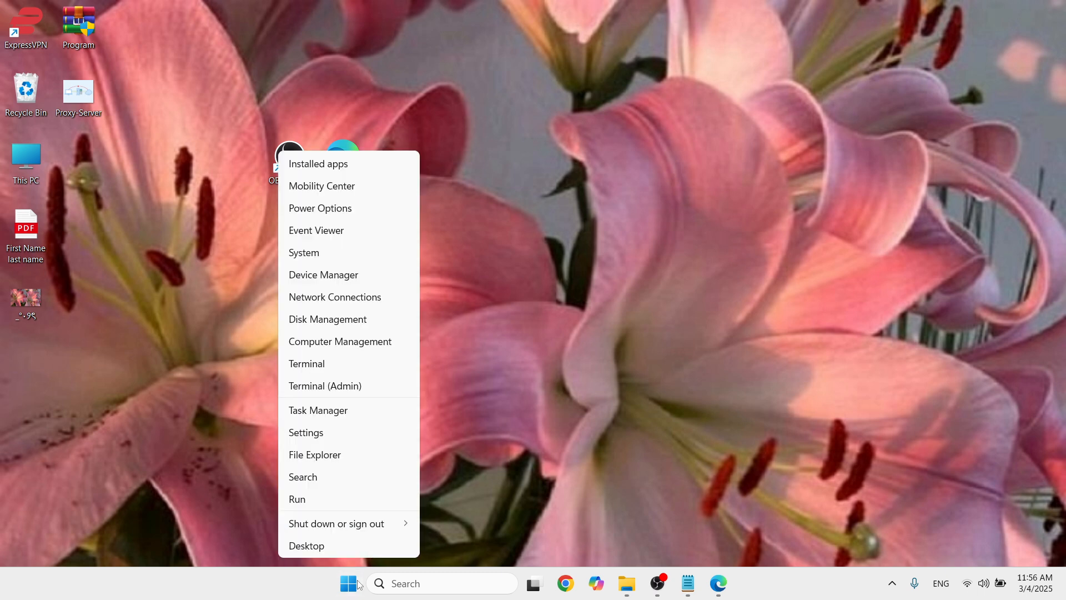
left_click(357, 499)
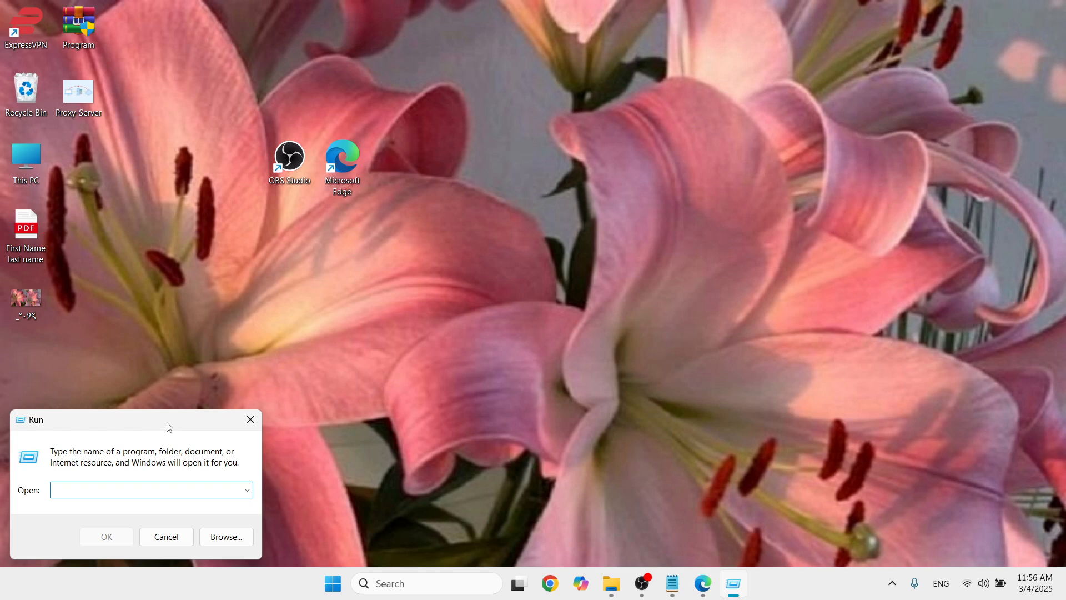
left_click_drag(168, 422, 506, 301)
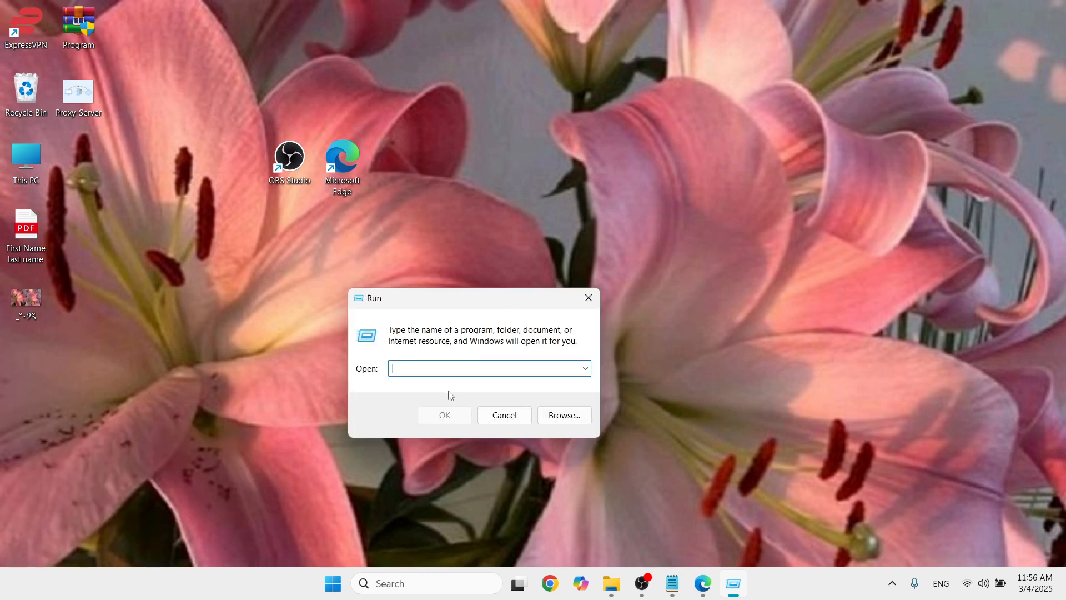
type("regedit")
left_click(461, 414)
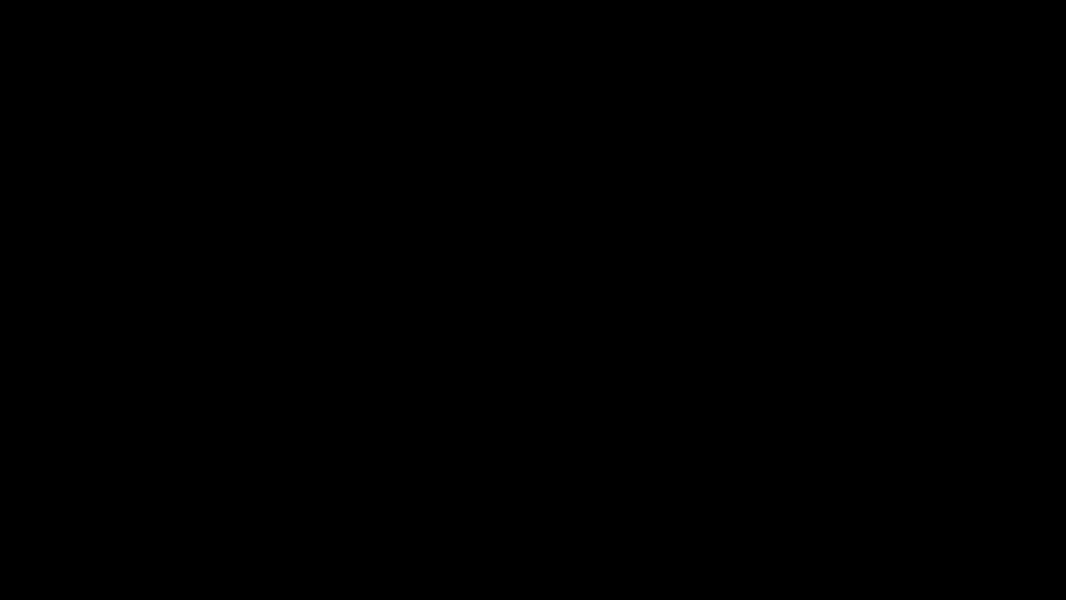
left_click(459, 394)
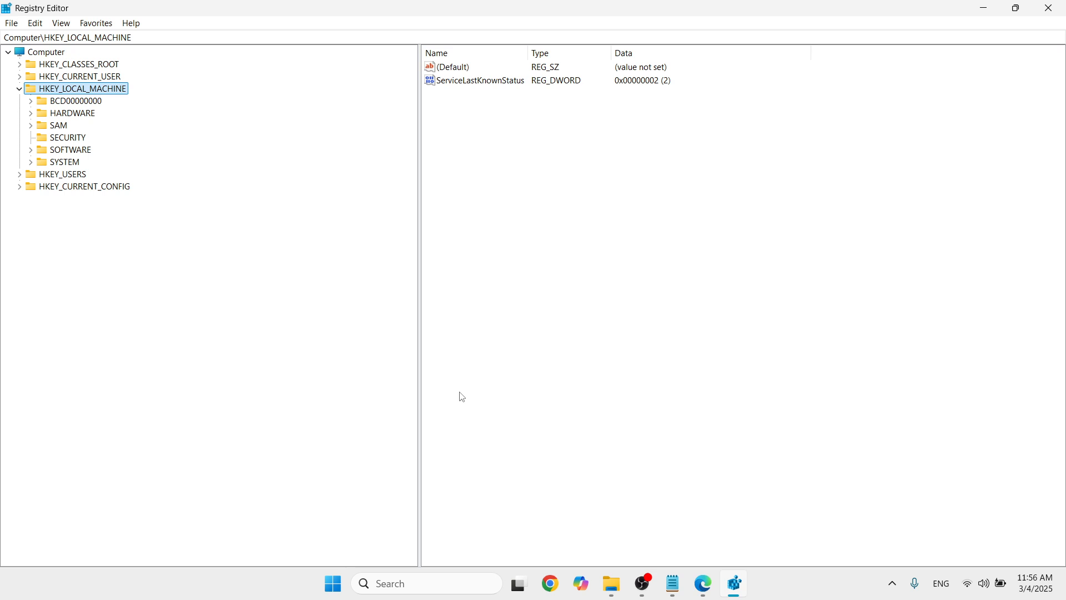
left_click(50, 56)
left_click(21, 88)
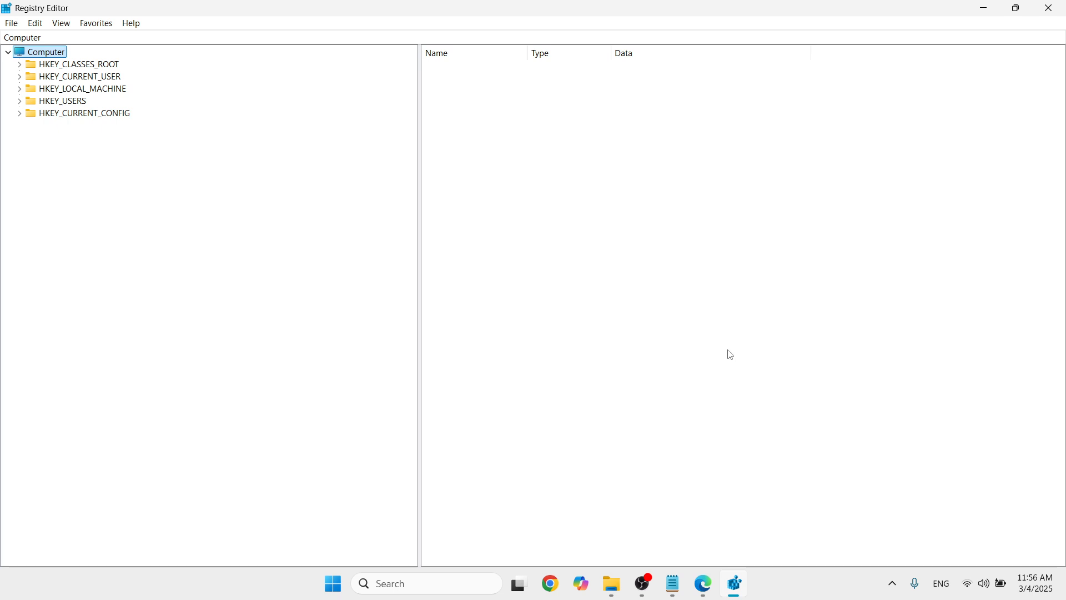
- Switch to the Notepad notes and copy the registry path HKEY_LOCAL_MACHINE\SOFTWARE\Microsoft\Windows\CurrentVersion\Explorer, then minimize the notes
left_click(675, 586)
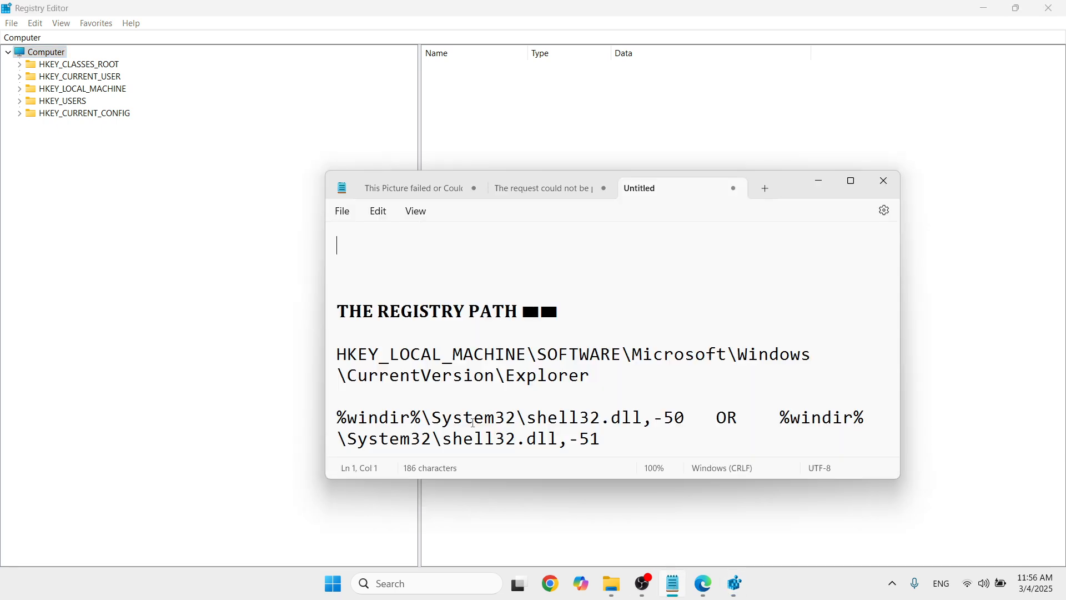
left_click_drag(340, 354, 628, 373)
key("ctrl+c")
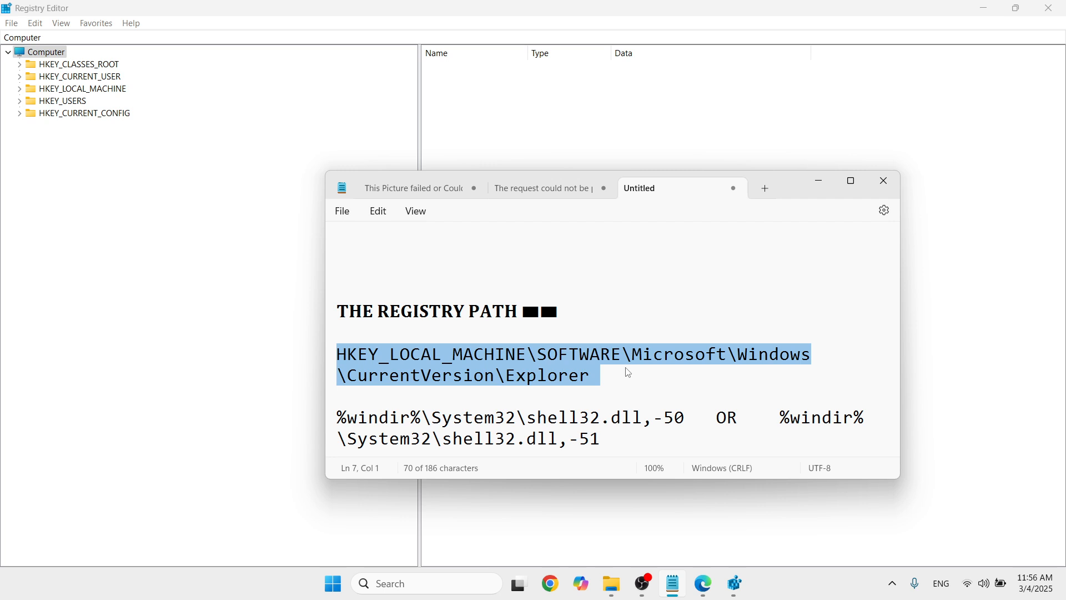
left_click(811, 179)
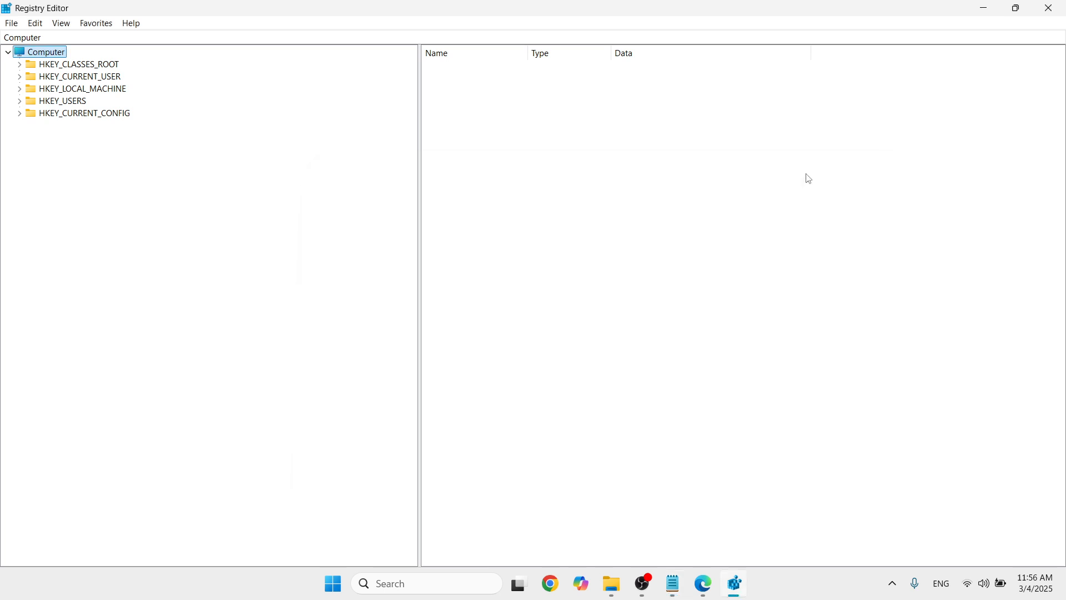
- Go to the copied registry path HKEY_LOCAL_MACHINE\SOFTWARE\Microsoft\Windows\CurrentVersion\Explorer in the Registry Editor
left_click(245, 34)
key("BackSpace")
key("BackSpace")
key("BackSpace")
key("BackSpace")
key("BackSpace")
key("BackSpace")
key("BackSpace")
key("ctrl+v")
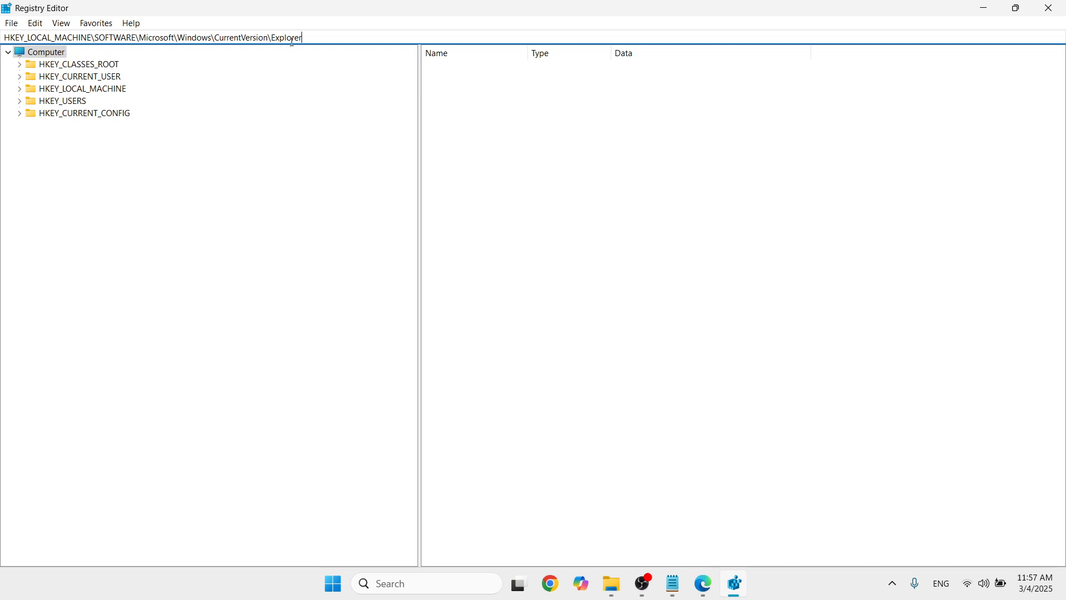
key("Return")
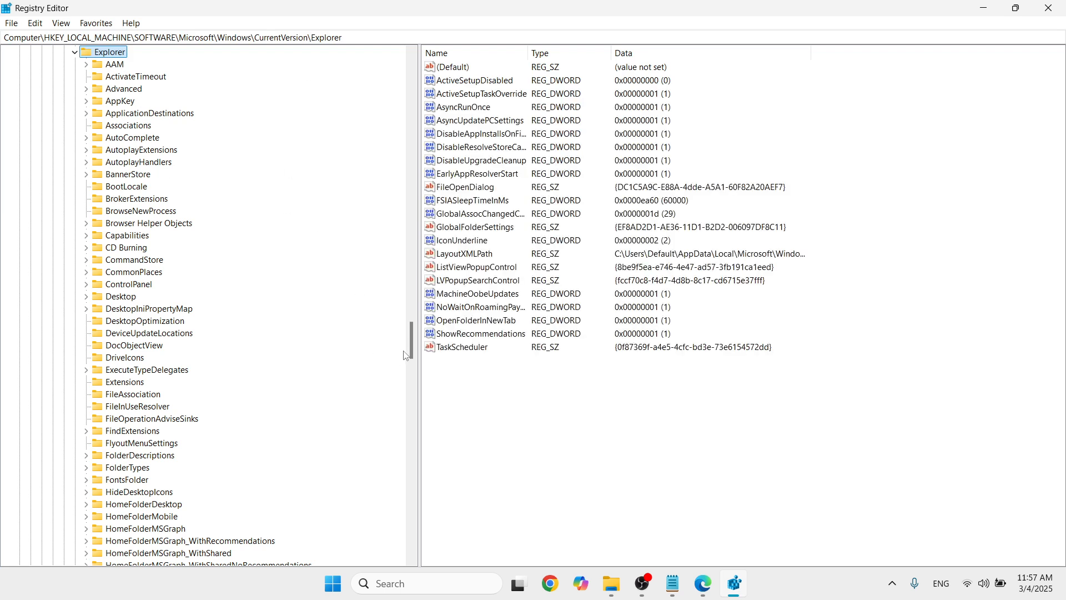
- Create a new key named Shell Icons under the Explorer key
scroll(405, 355, "up", 5)
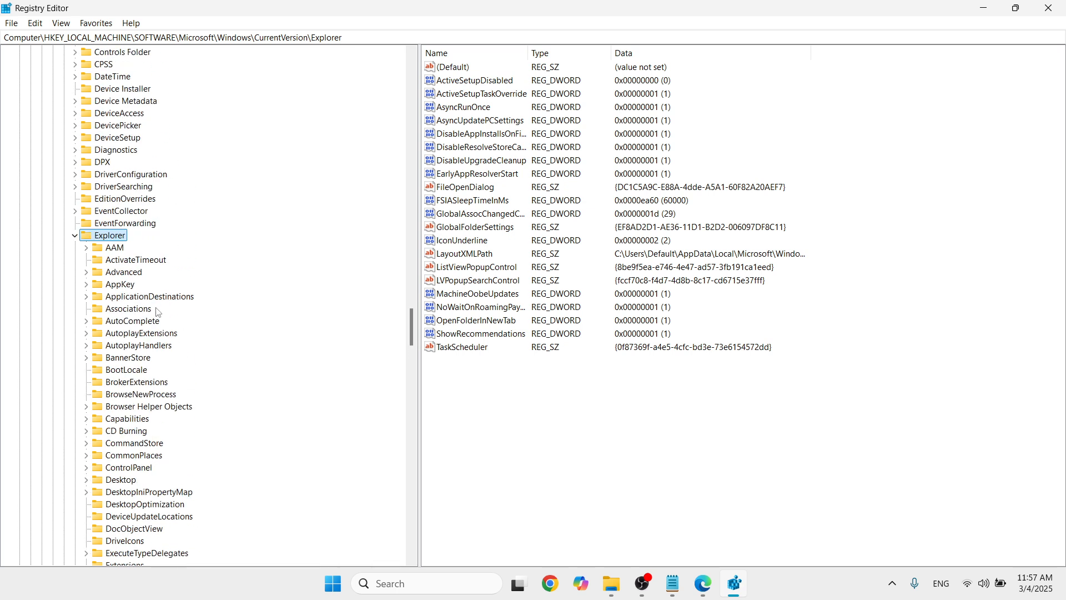
right_click(113, 240)
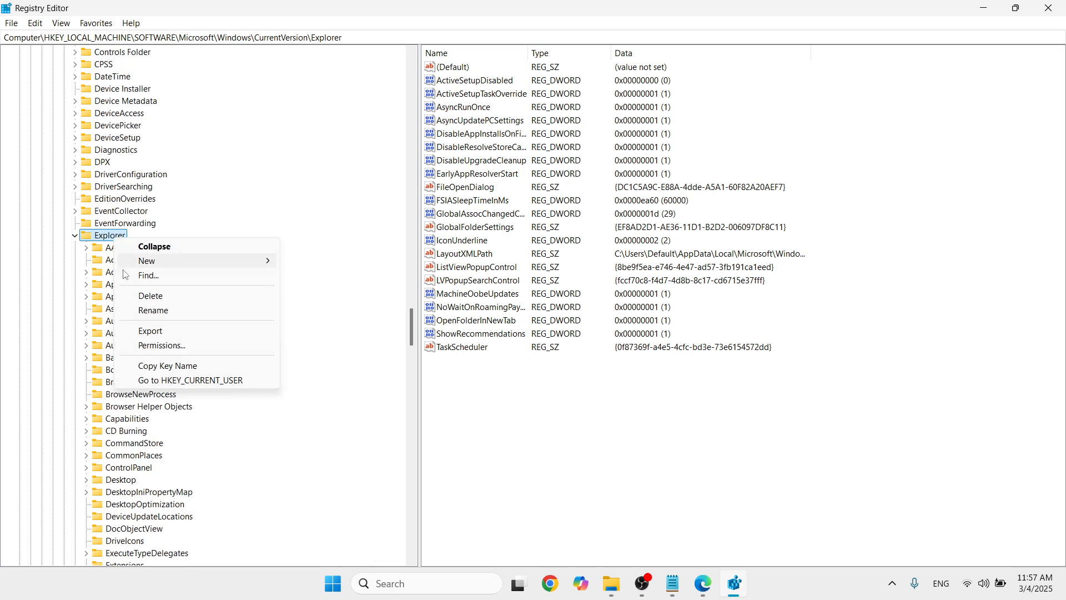
mouse_move(200, 261)
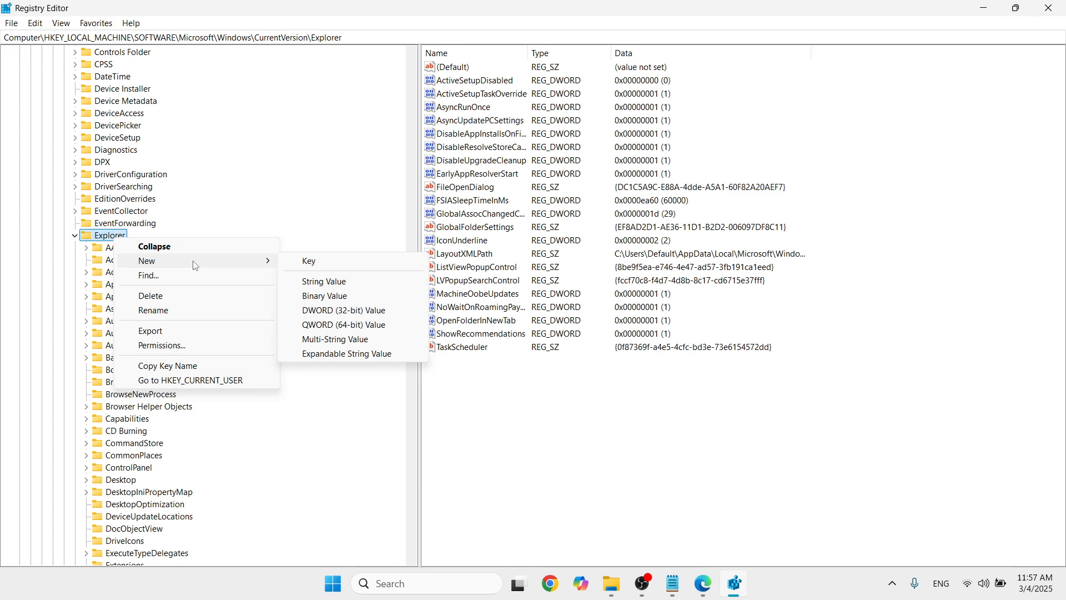
left_click(352, 265)
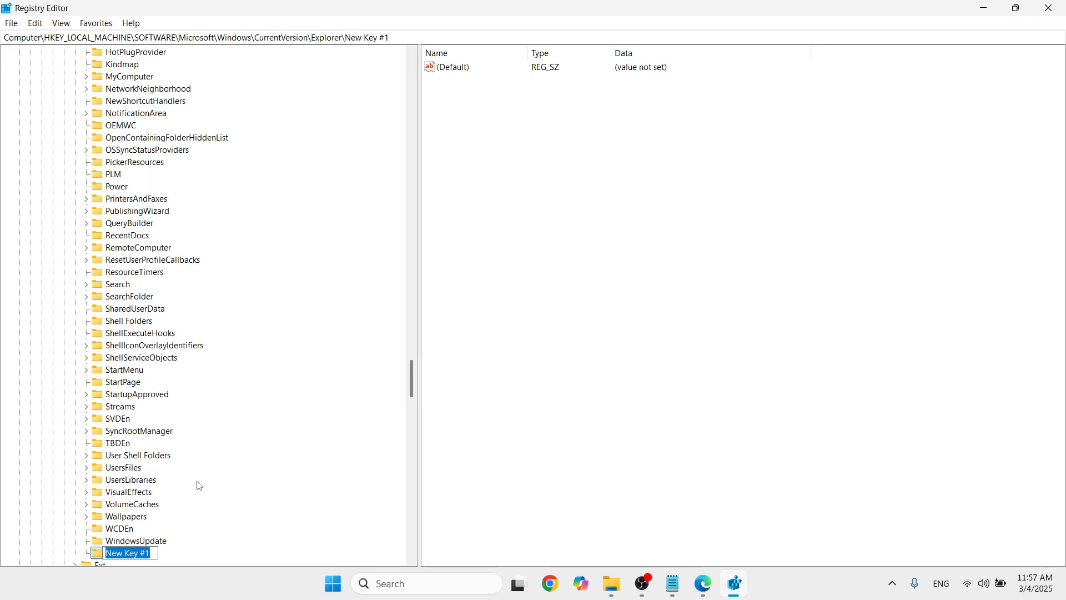
type("Shell Icons")
key("Return")
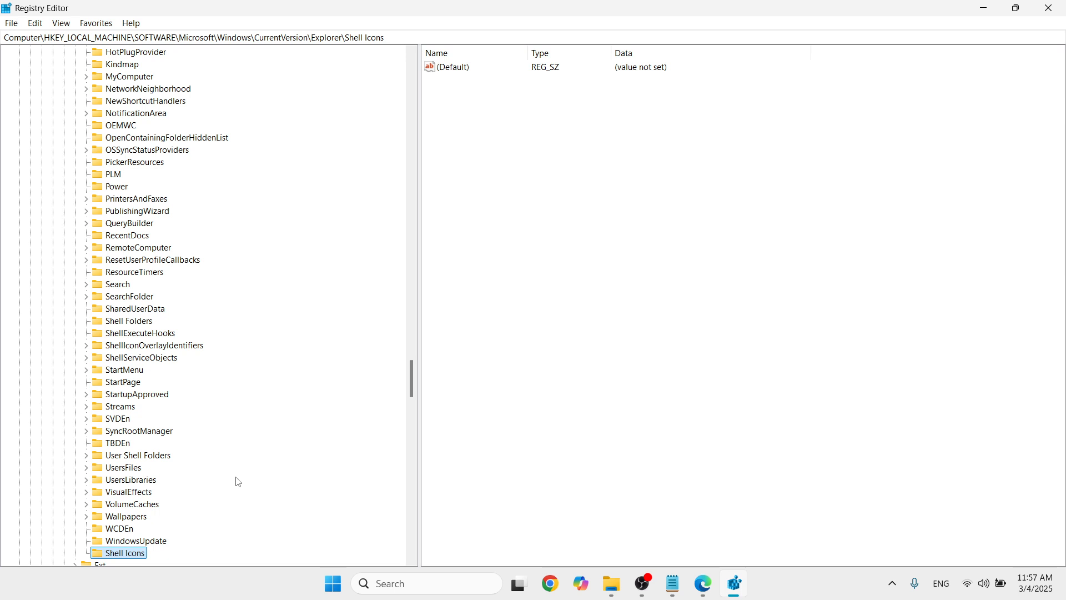
- Create a string value named 29 in the Shell Icons key and open it for editing
right_click(506, 270)
mouse_move(555, 273)
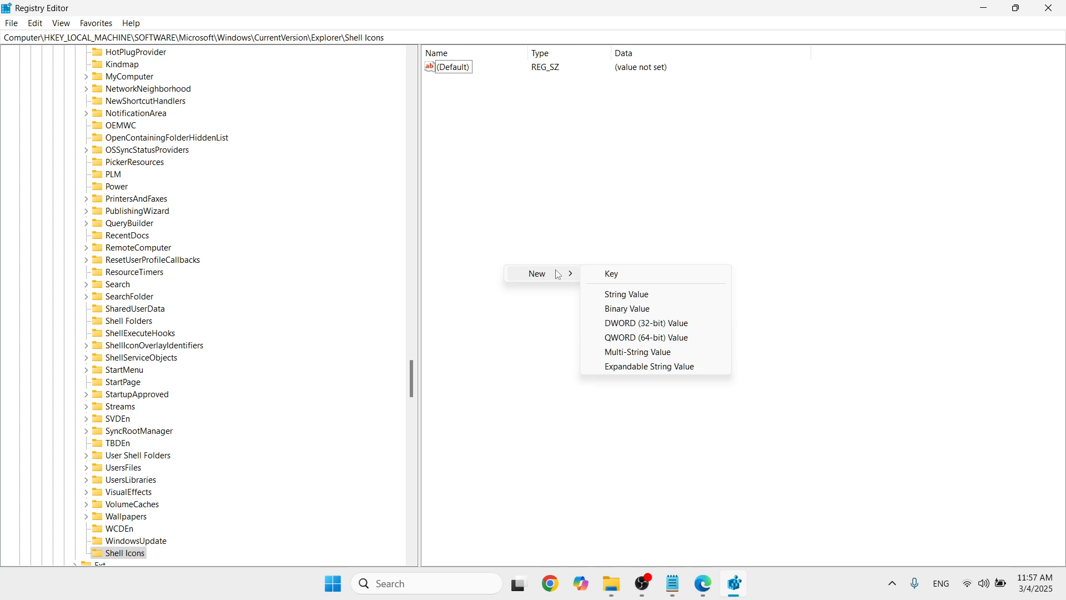
left_click(651, 299)
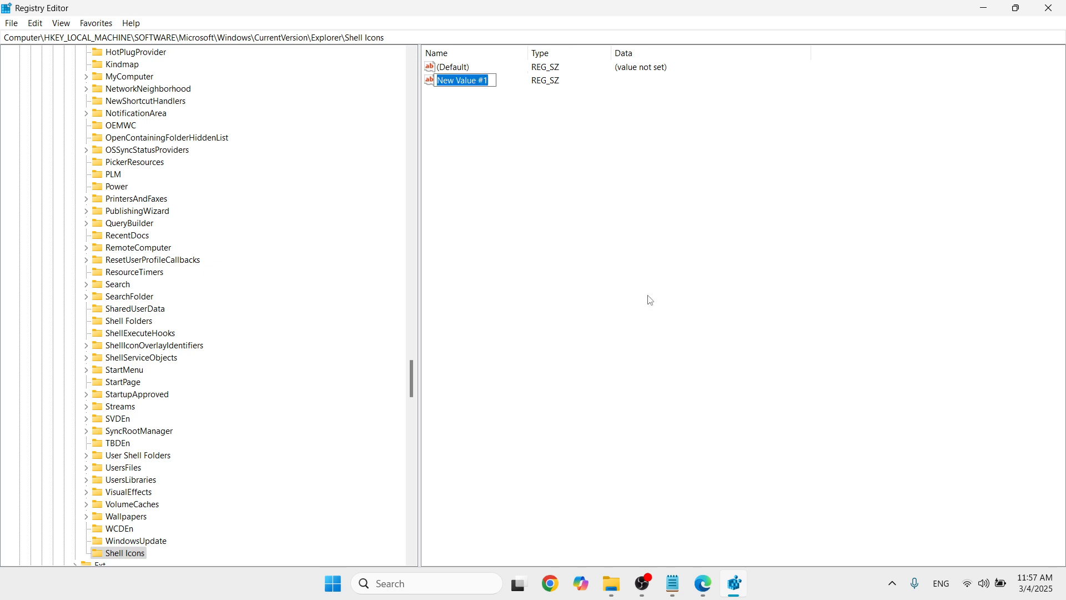
type("29")
key("Return")
left_click(465, 185)
double_click(446, 81)
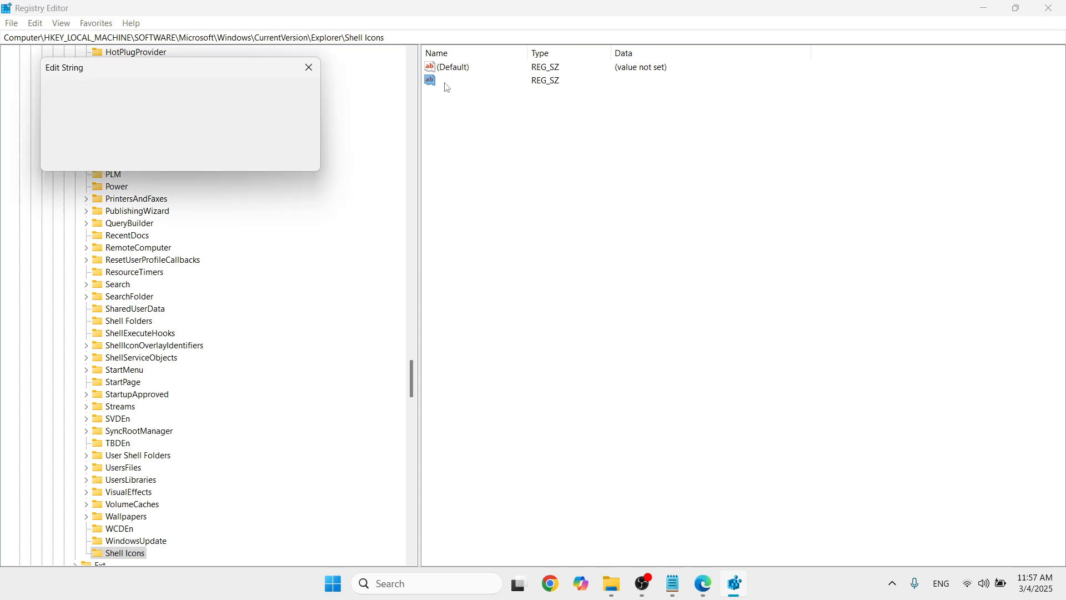
left_click_drag(251, 115, 549, 139)
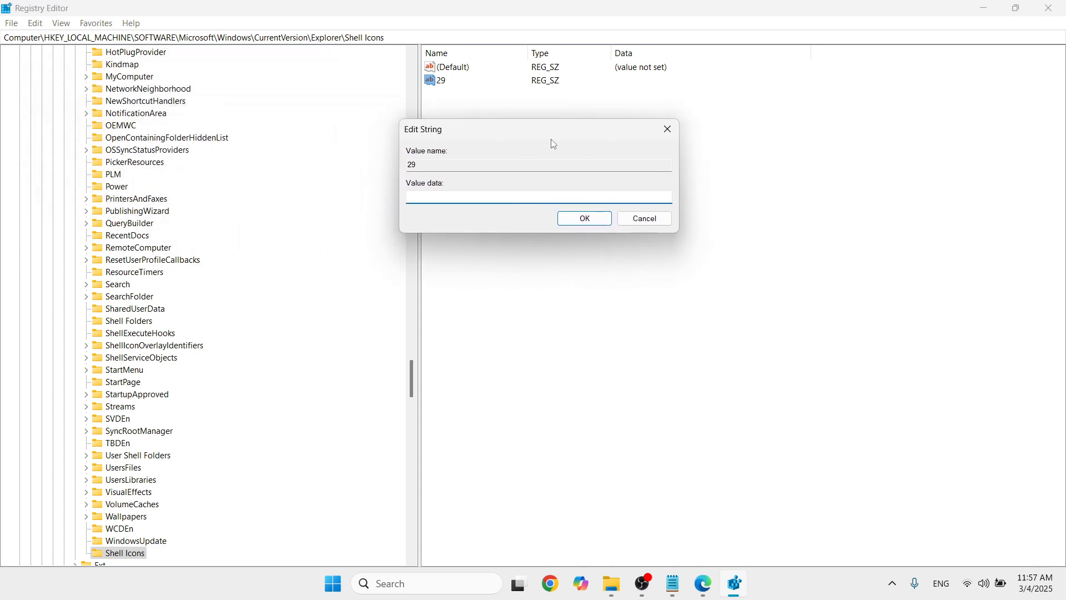
- Try to copy the whole line with both shell32.dll icon paths from the Notepad notes into the value data of string 29
left_click(673, 583)
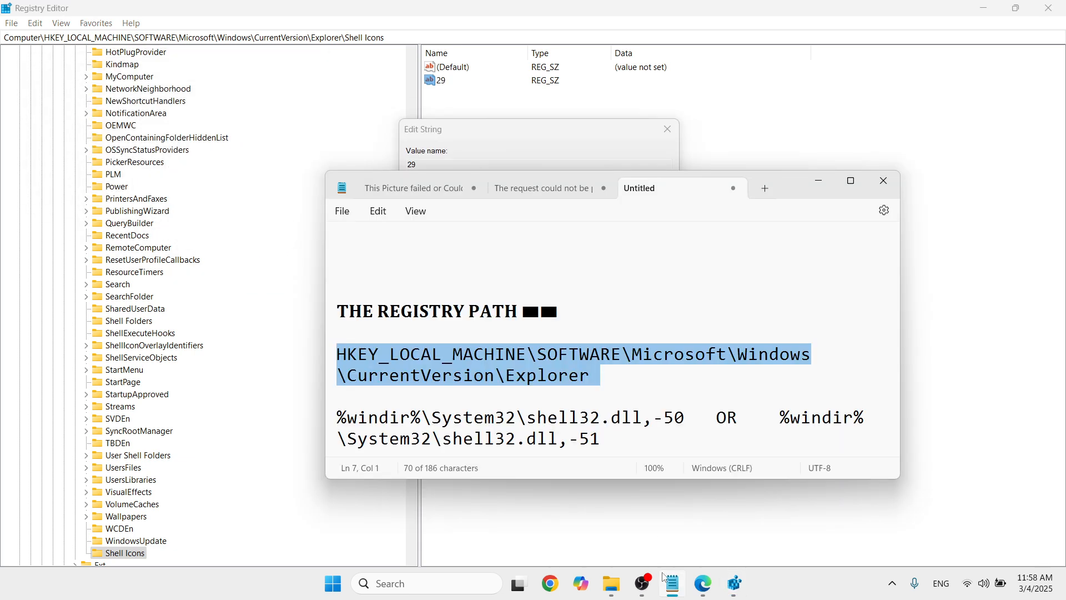
mouse_move(338, 419)
left_mouse_down()
mouse_move(601, 438)
mouse_move(666, 432)
mouse_move(436, 434)
mouse_move(342, 415)
left_mouse_up()
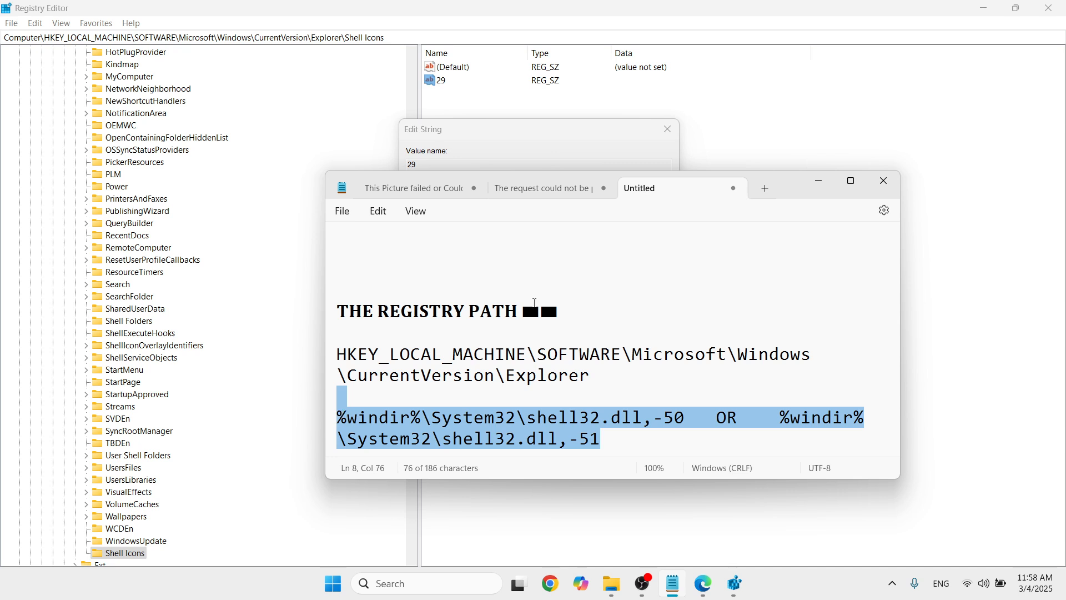
left_click(818, 182)
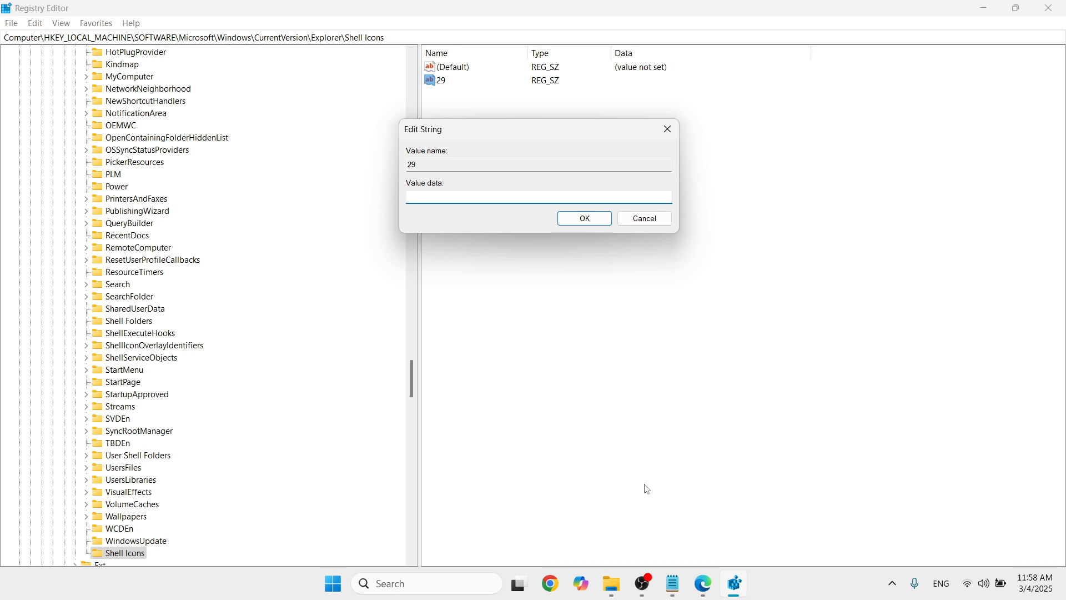
left_click(673, 583)
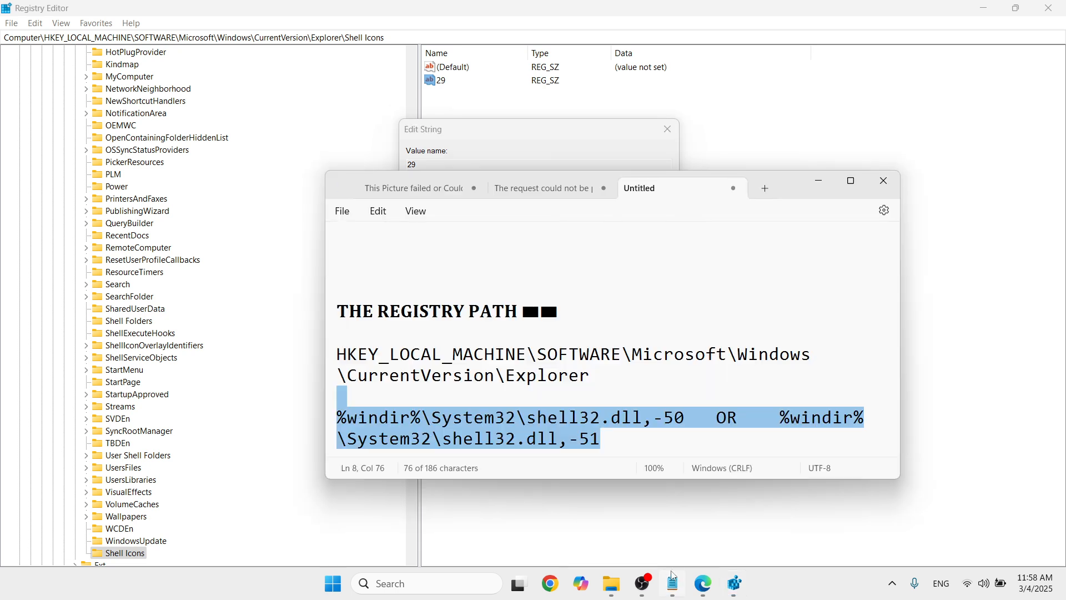
right_click(554, 442)
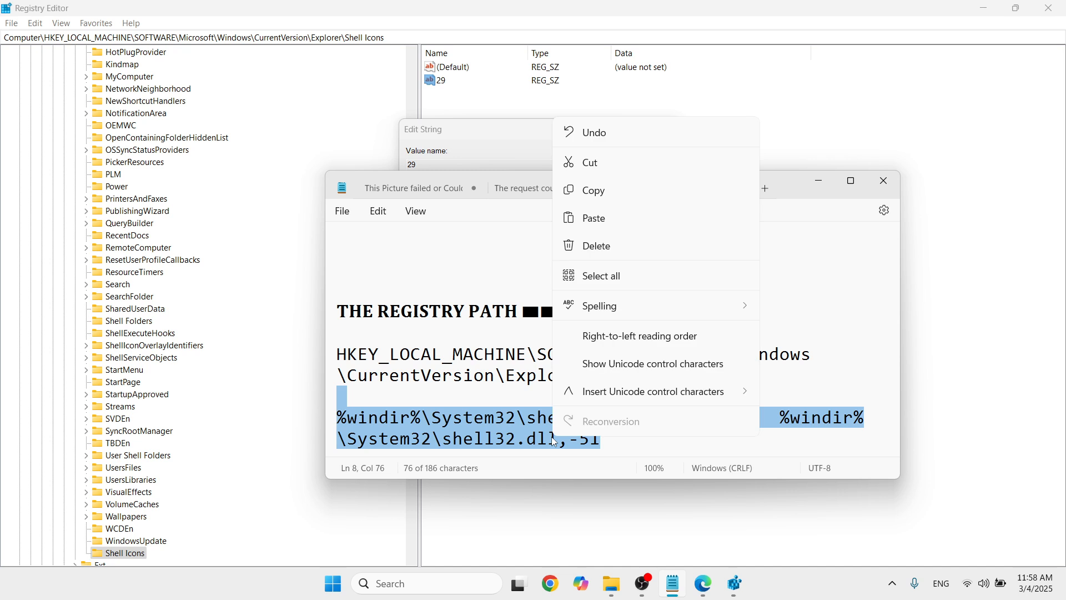
left_click(635, 191)
left_click(818, 182)
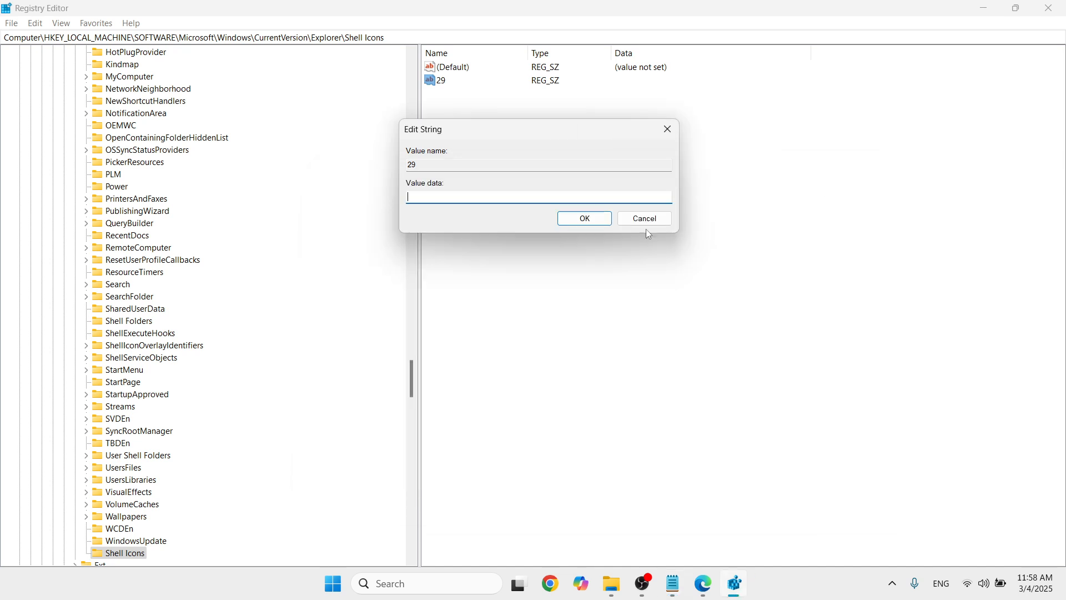
right_click(455, 201)
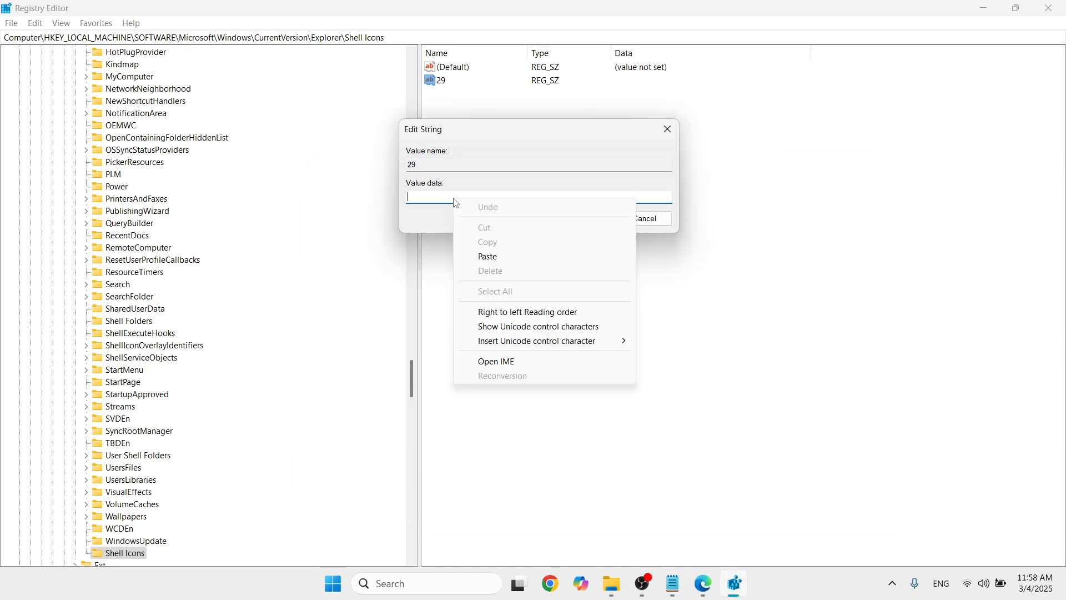
left_click(491, 258)
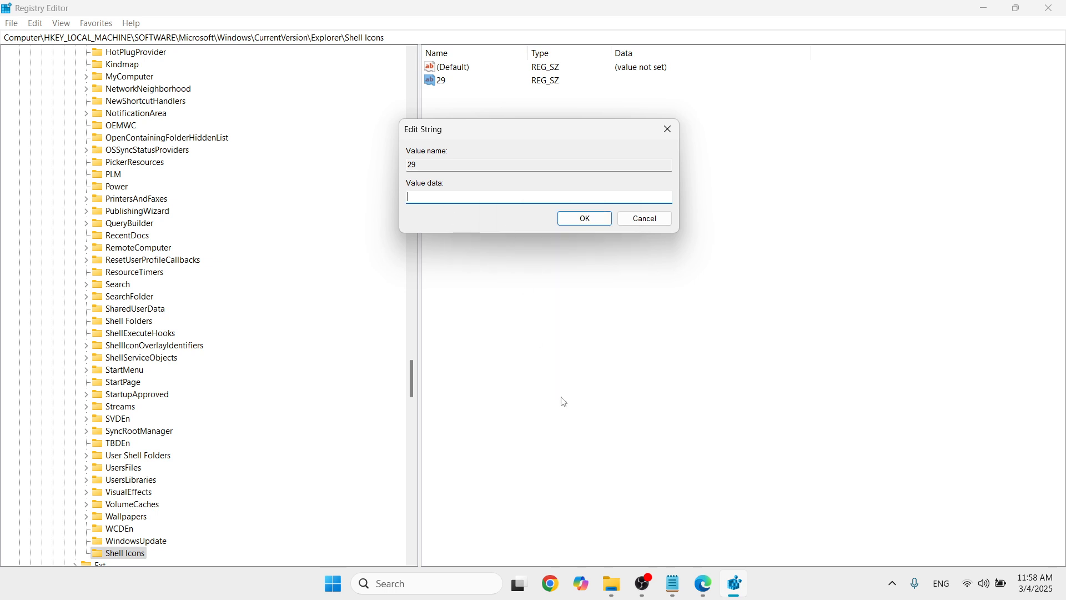
- Copy only %windir%\System32\shell32.dll,-50 from the Notepad notes and save it as the value data of string 29
left_click(673, 583)
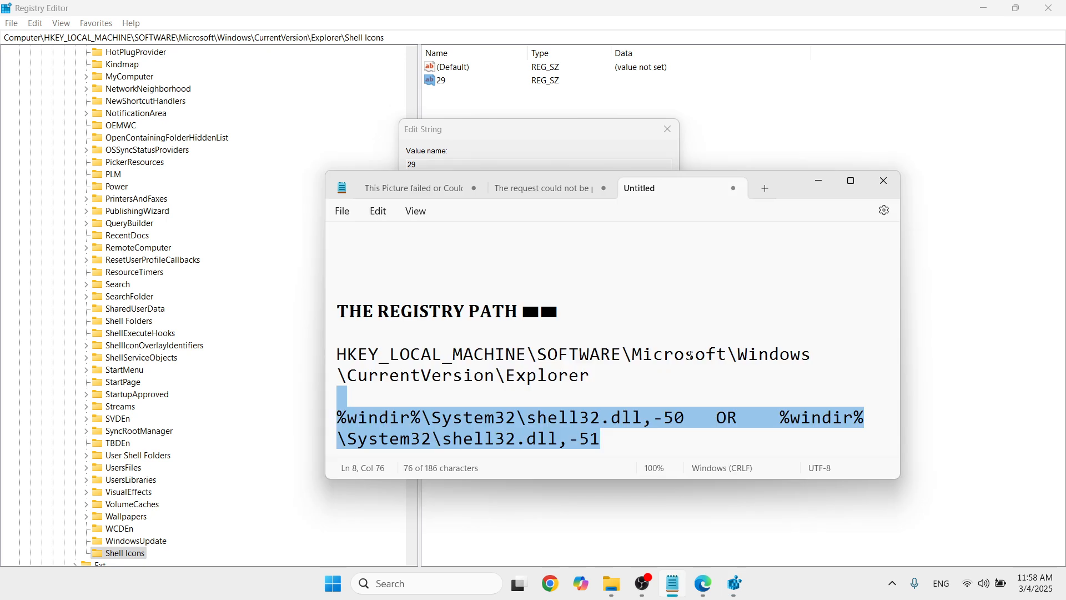
left_click(648, 435)
left_click_drag(680, 418, 324, 419)
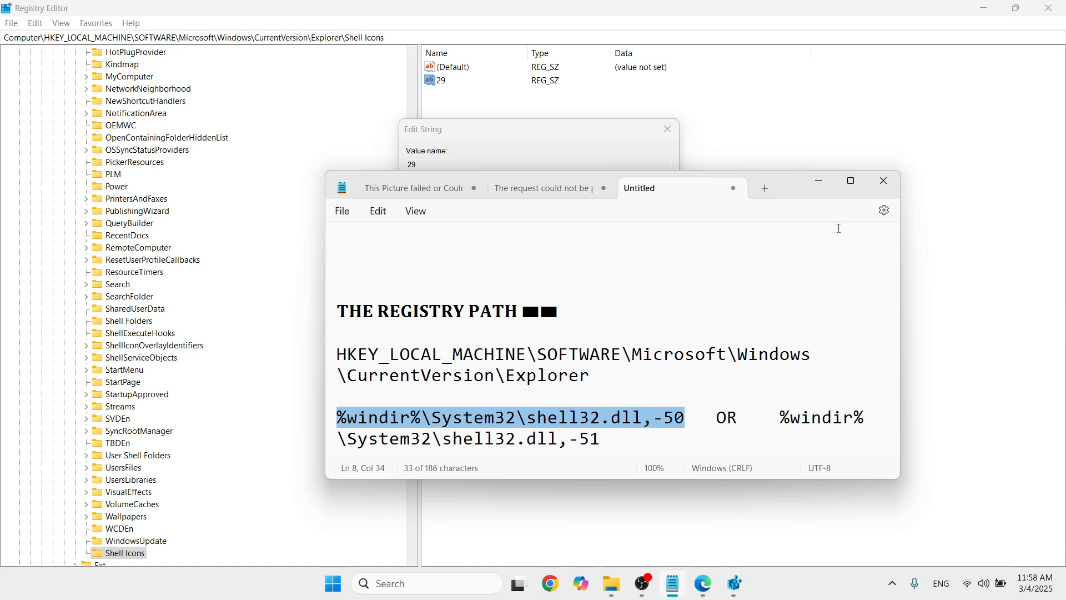
left_click(819, 183)
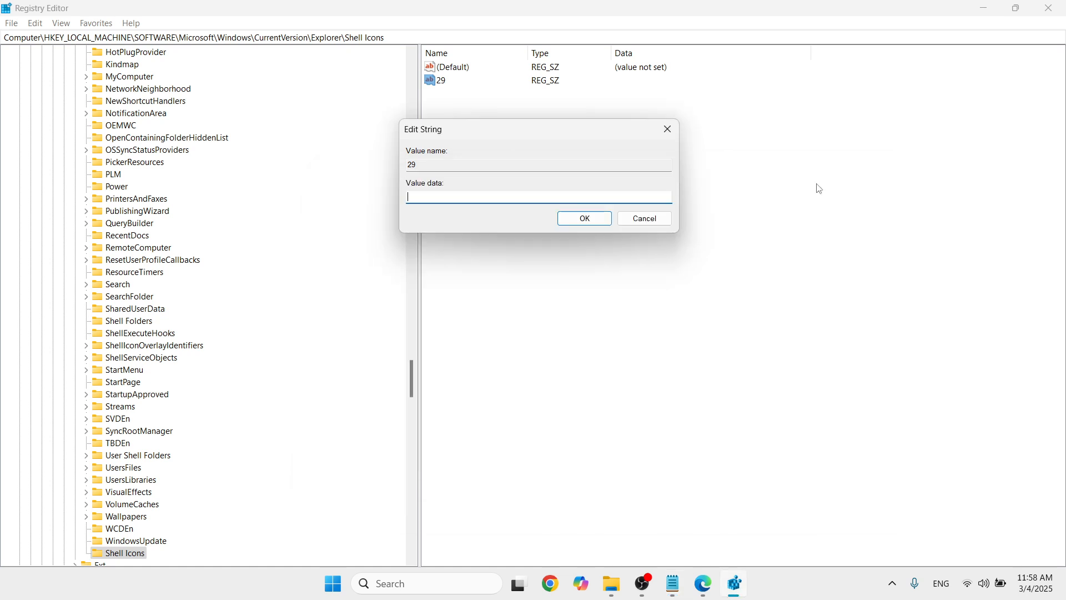
right_click(515, 200)
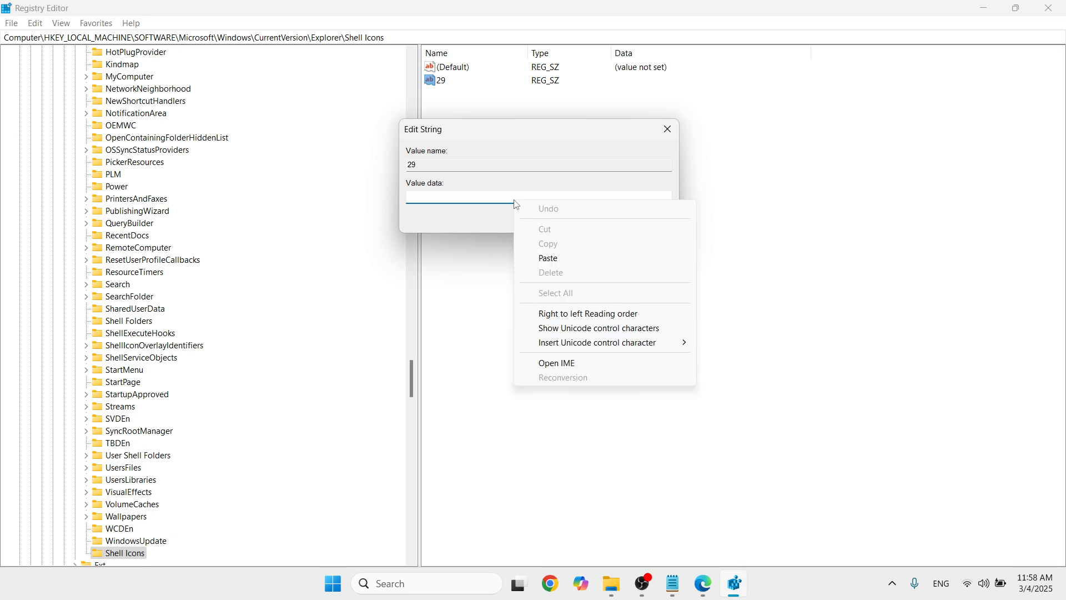
left_click(547, 256)
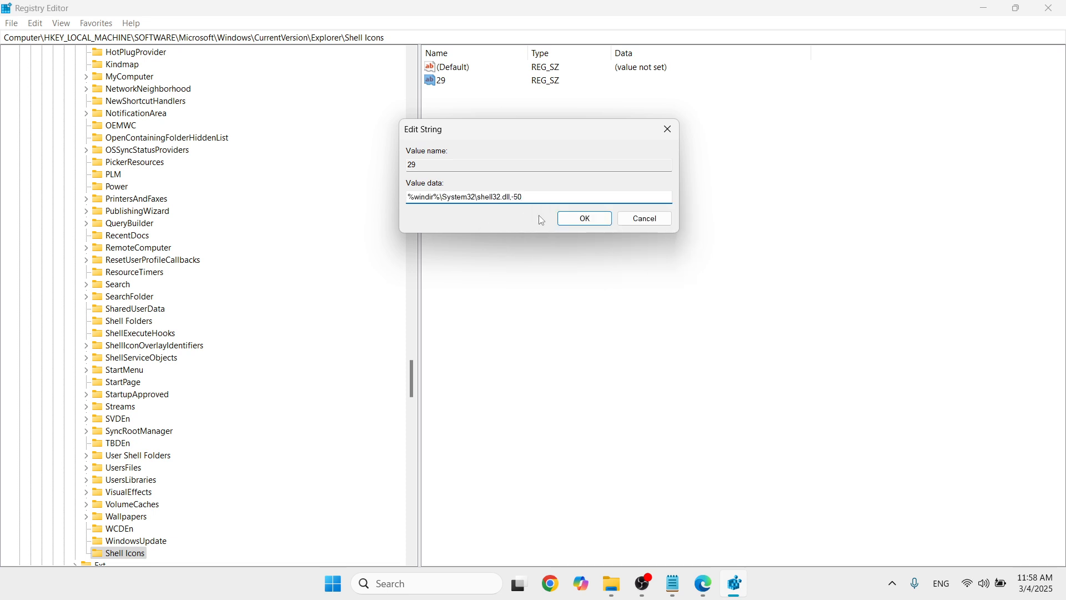
left_click(583, 221)
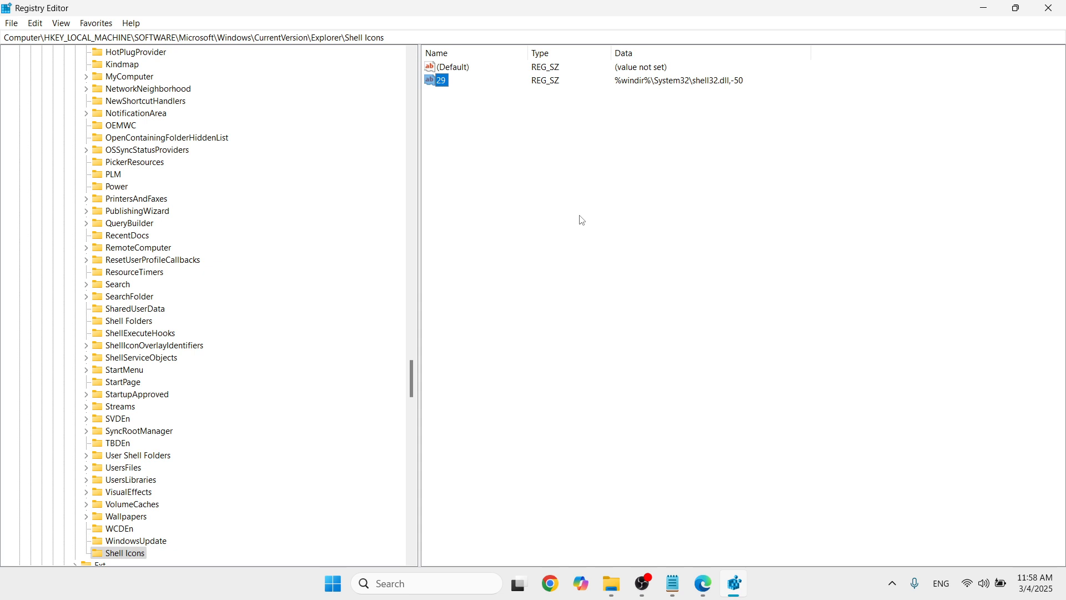
- Collapse the registry tree from the Explorer key up to HKEY_LOCAL_MACHINE, select Computer, and close Registry Editor
left_click_drag(411, 380, 412, 323)
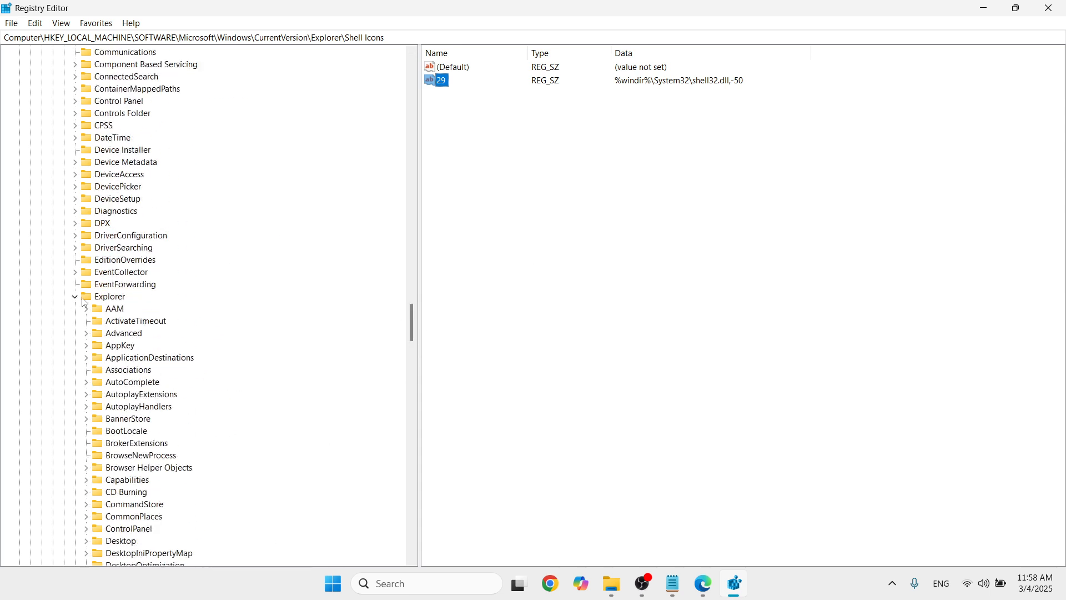
left_click(76, 297)
mouse_move(416, 361)
left_mouse_down()
mouse_move(416, 280)
mouse_move(416, 307)
left_mouse_up()
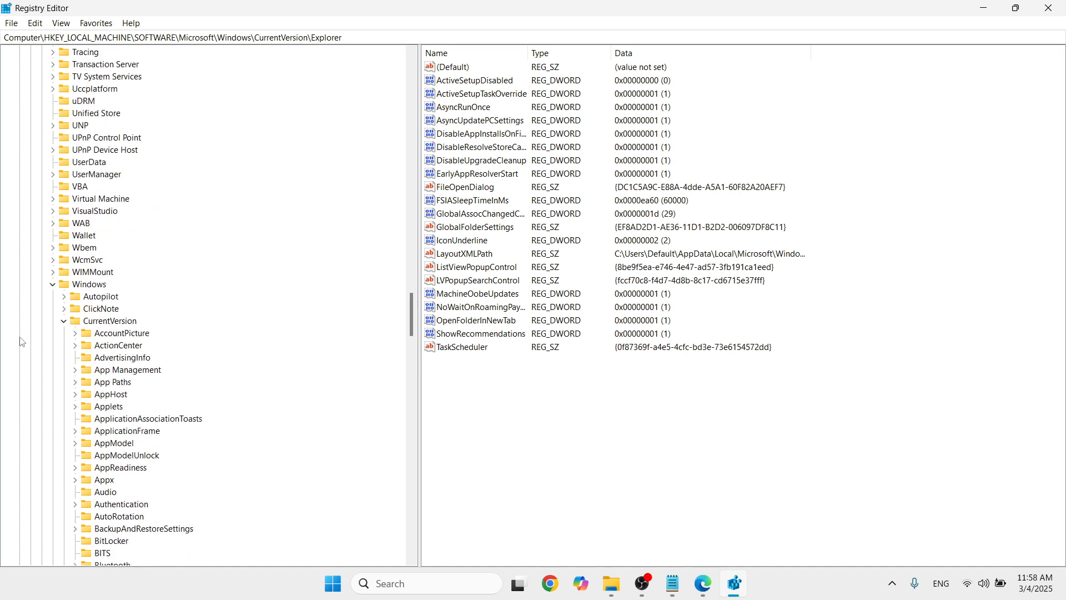
left_click(63, 322)
left_click(54, 285)
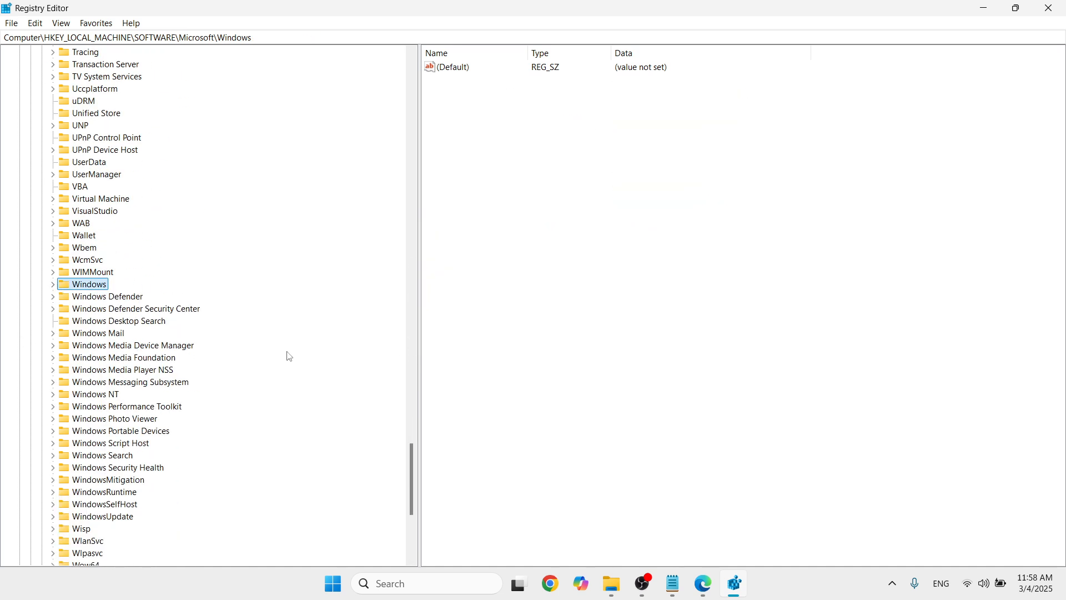
mouse_move(419, 464)
left_mouse_down()
mouse_move(428, 141)
mouse_move(415, 98)
left_mouse_up()
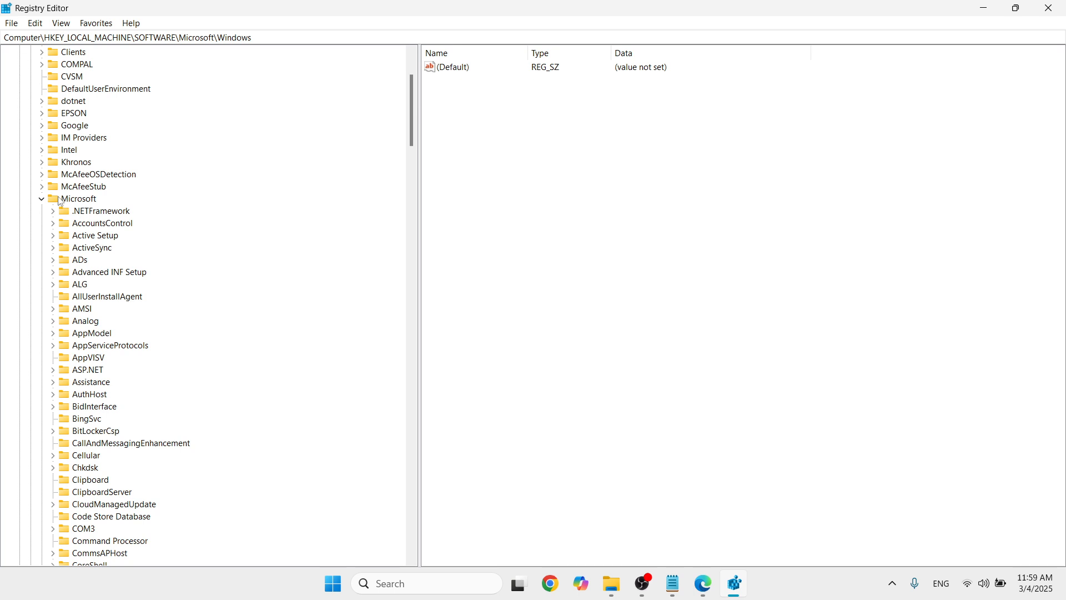
left_click(42, 199)
left_click(32, 150)
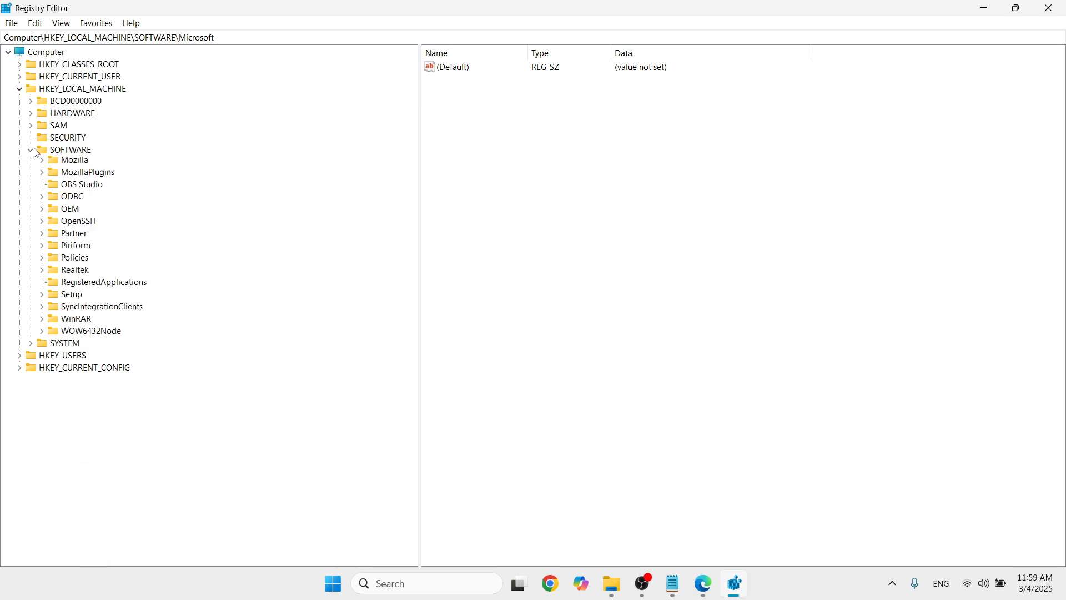
left_click(20, 89)
left_click(50, 55)
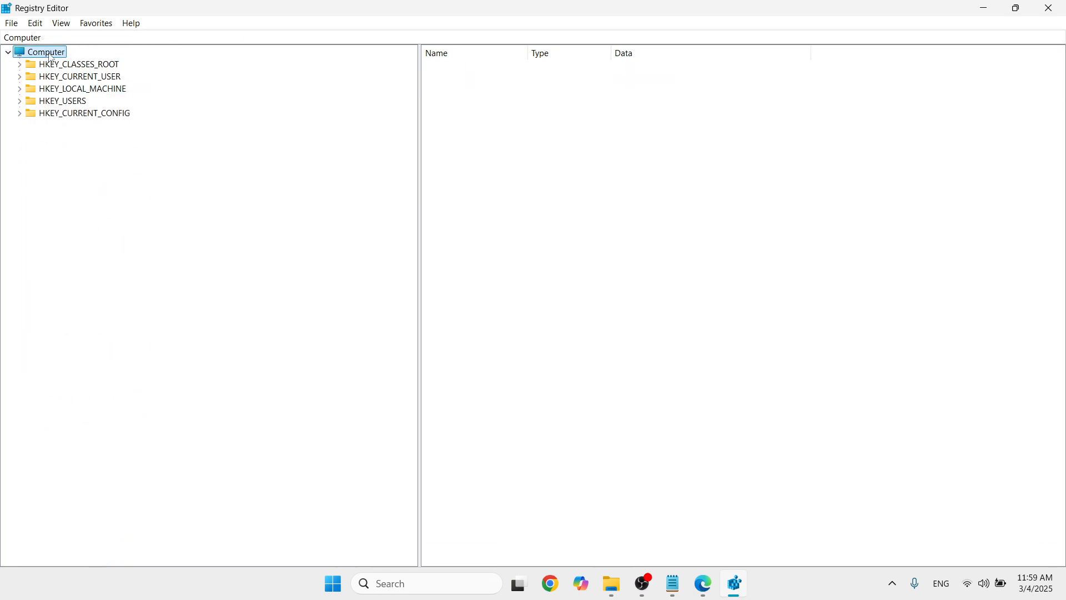
left_click(1055, 12)
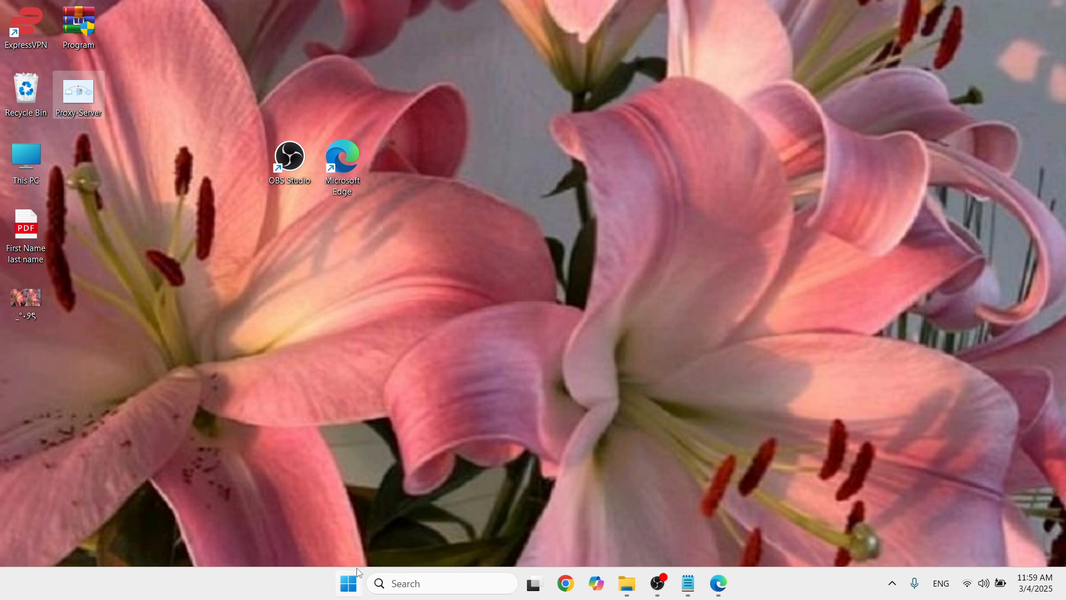
- Open Task Manager in a maximized window, restart the Windows Explorer process, and close Task Manager
right_click(357, 581)
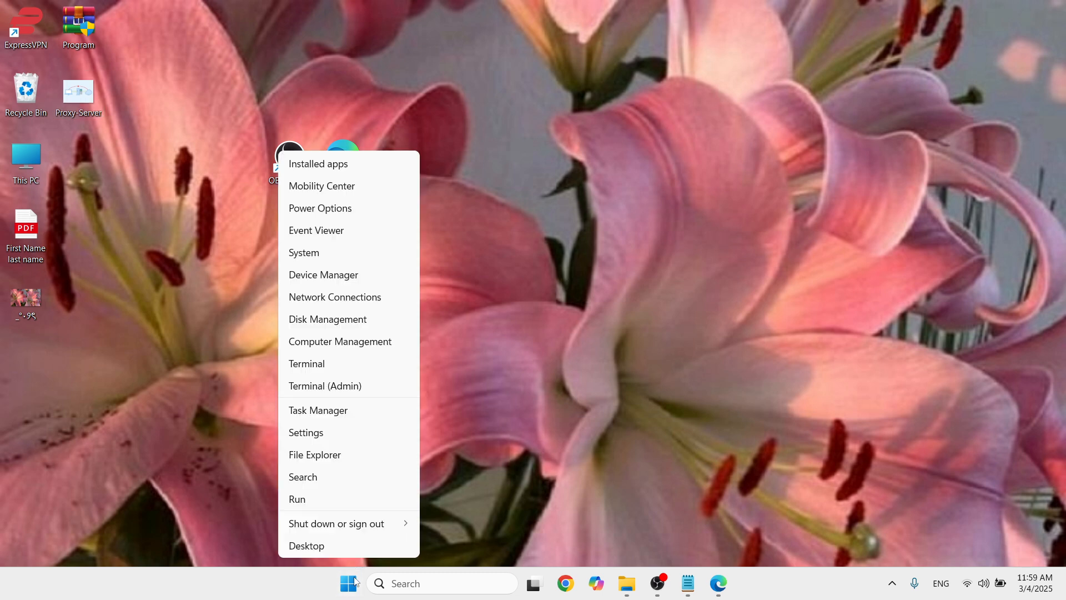
left_click(359, 411)
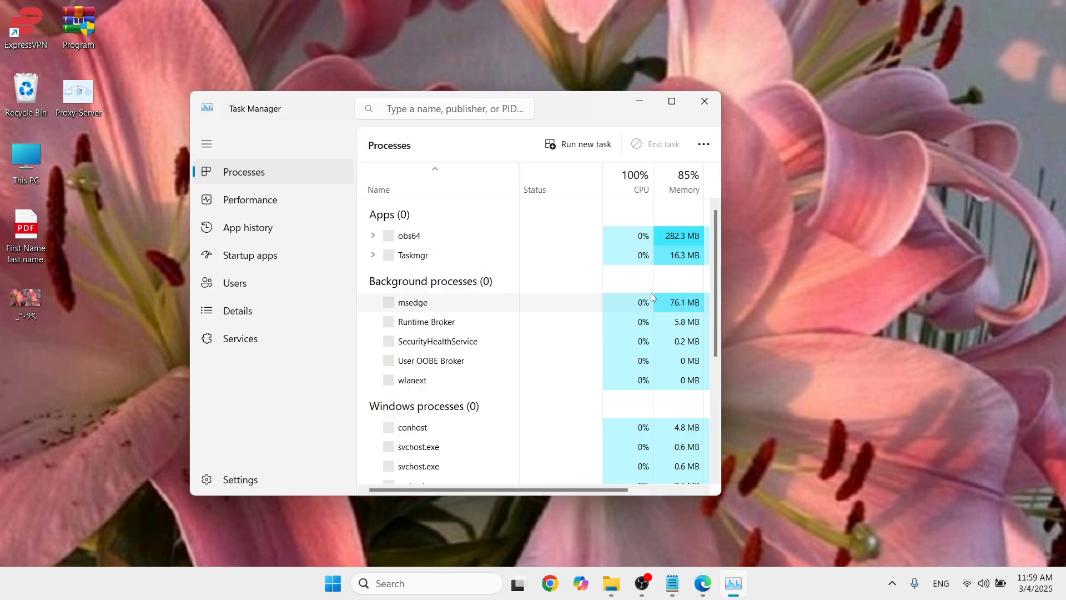
left_click(673, 103)
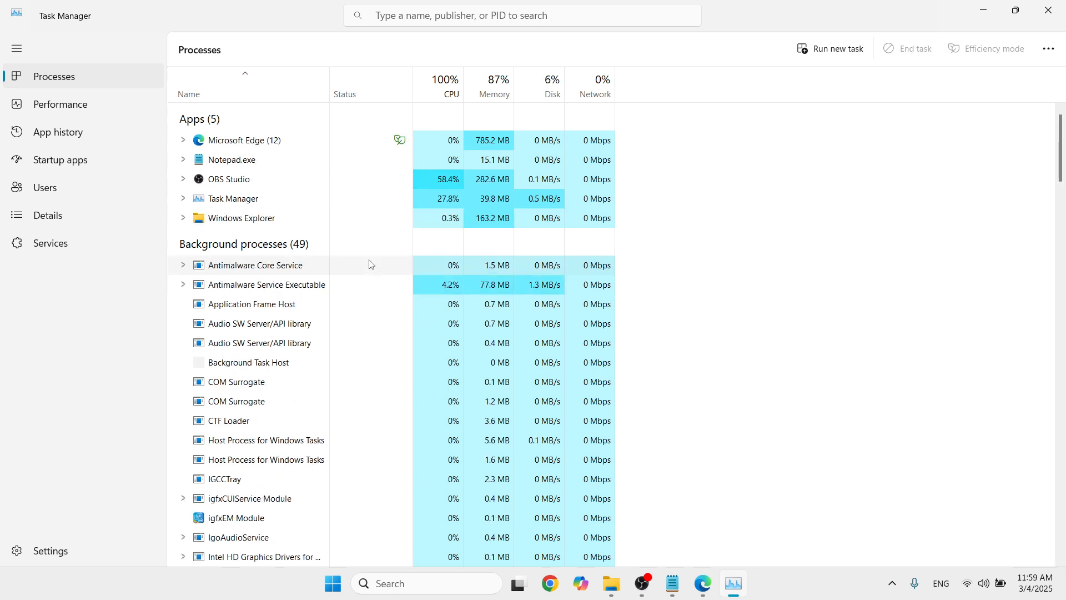
left_click(272, 219)
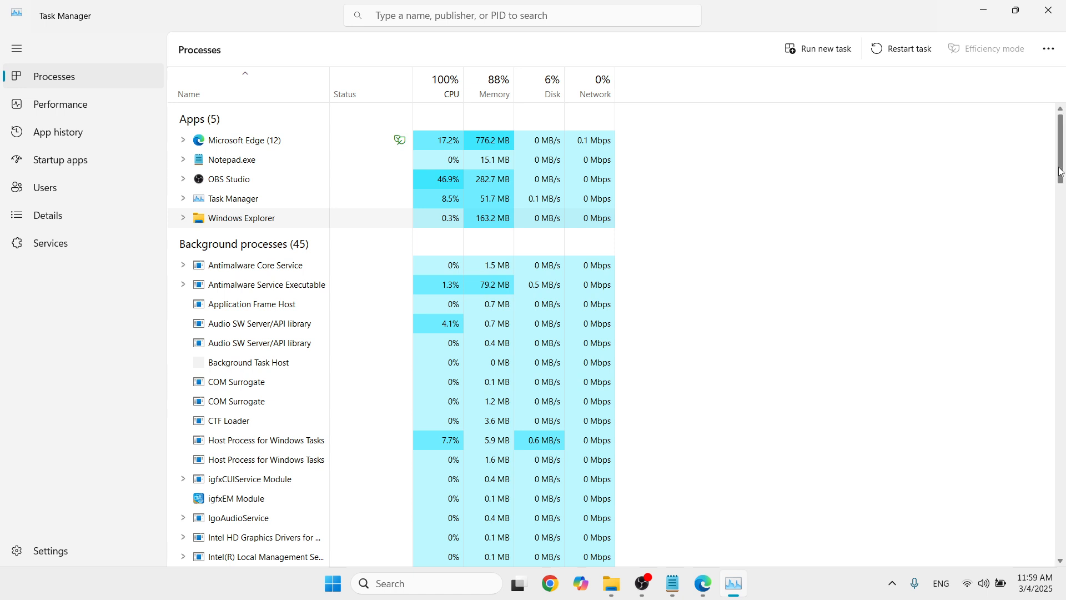
left_click_drag(1061, 170, 1056, 144)
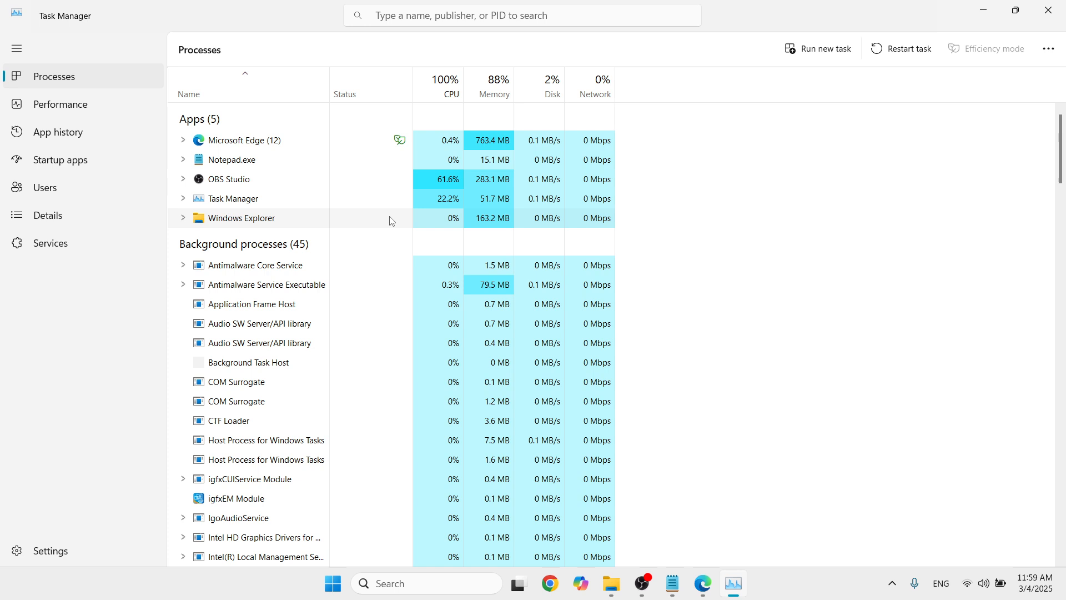
left_click(903, 53)
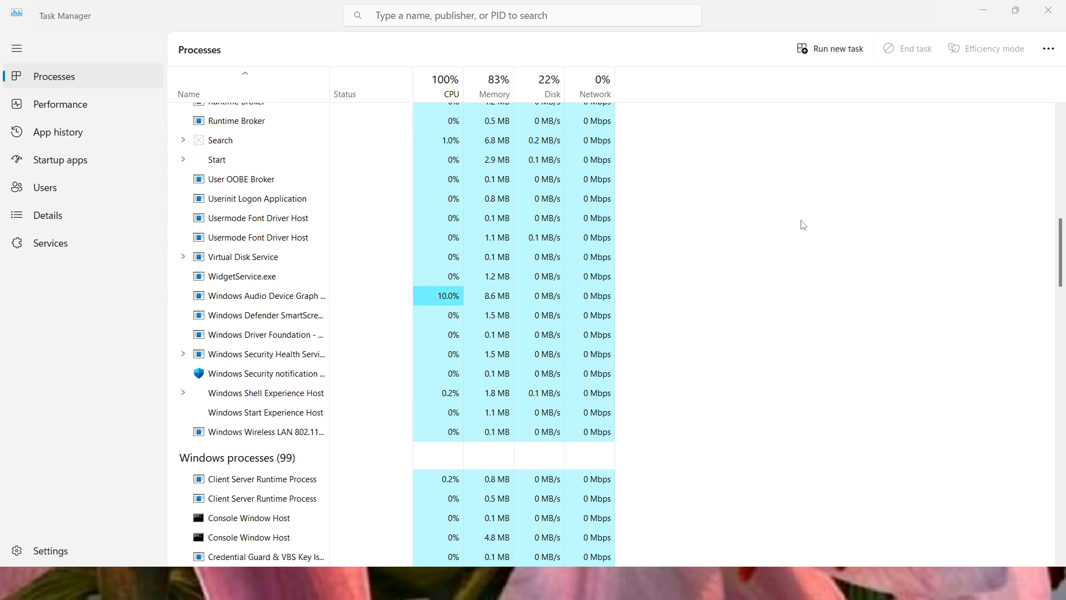
left_click(1052, 6)
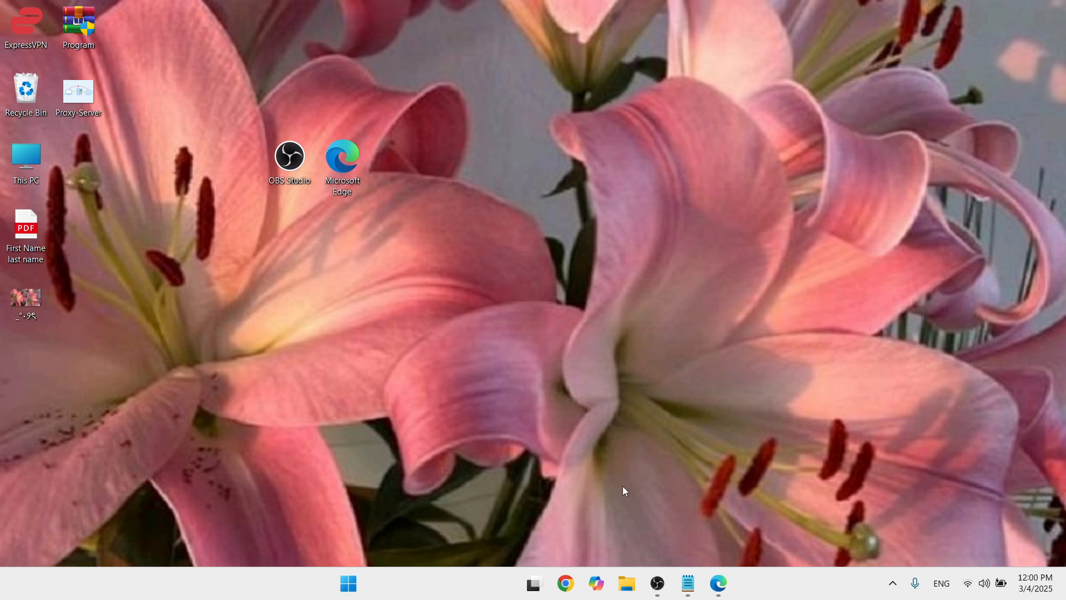
left_click(654, 583)
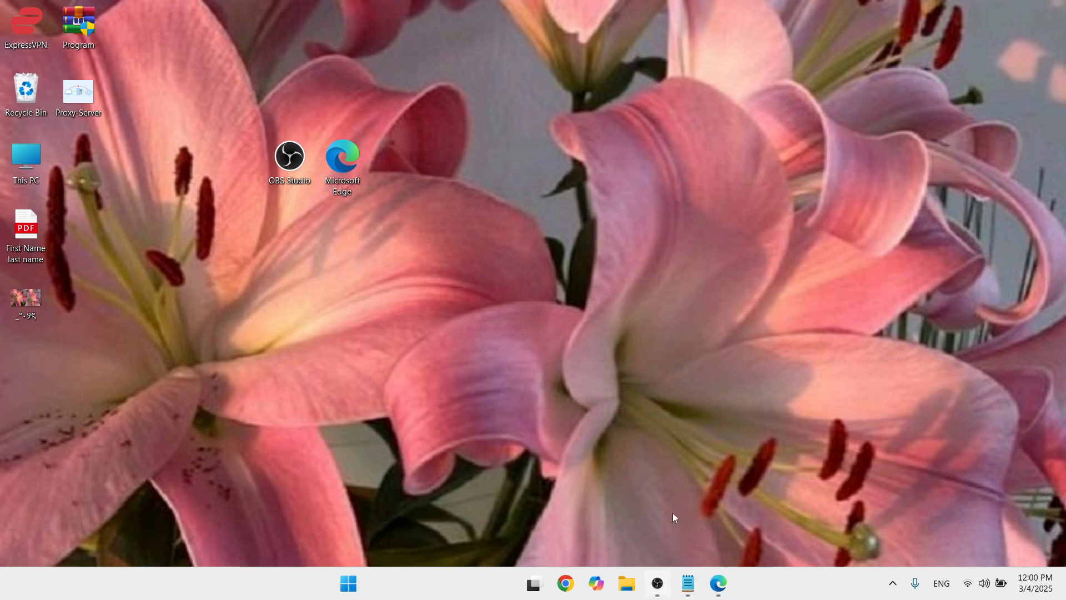